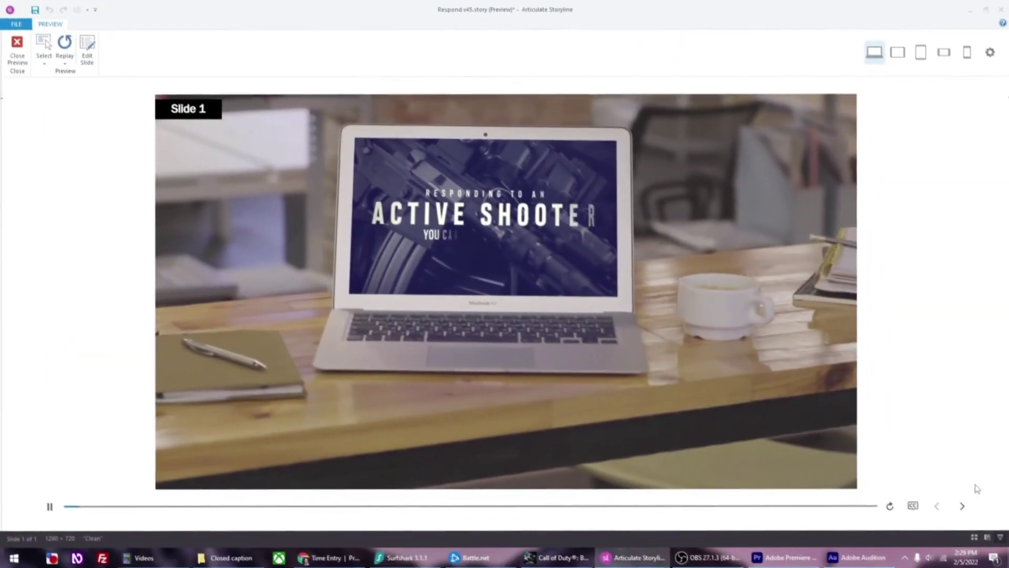
- Turn on captions in the Conclusion slide preview, then play the second caption in the captions editor
{"action": "left_click", "coordinate": [913, 506]}
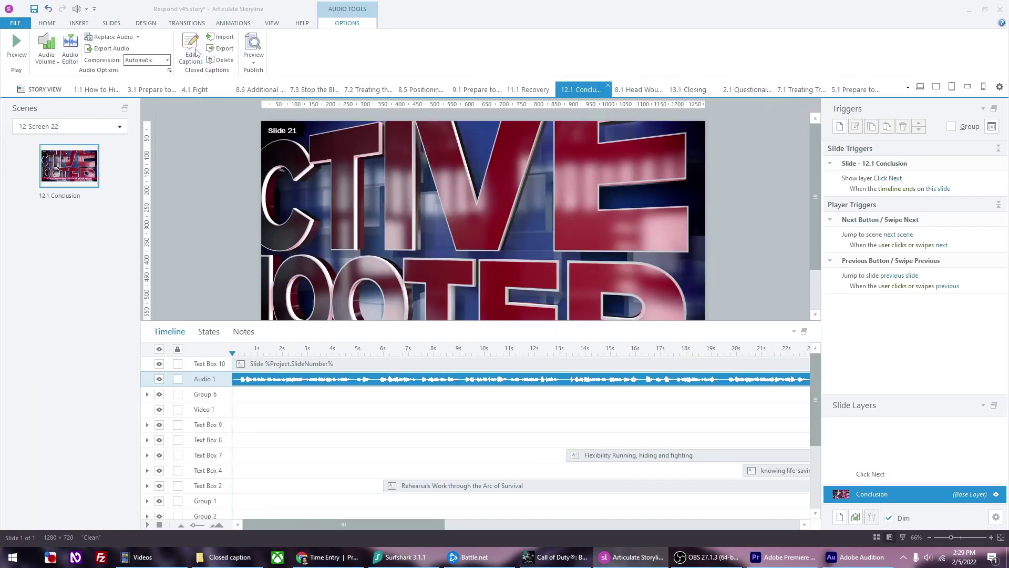
{"action": "left_click", "coordinate": [196, 52]}
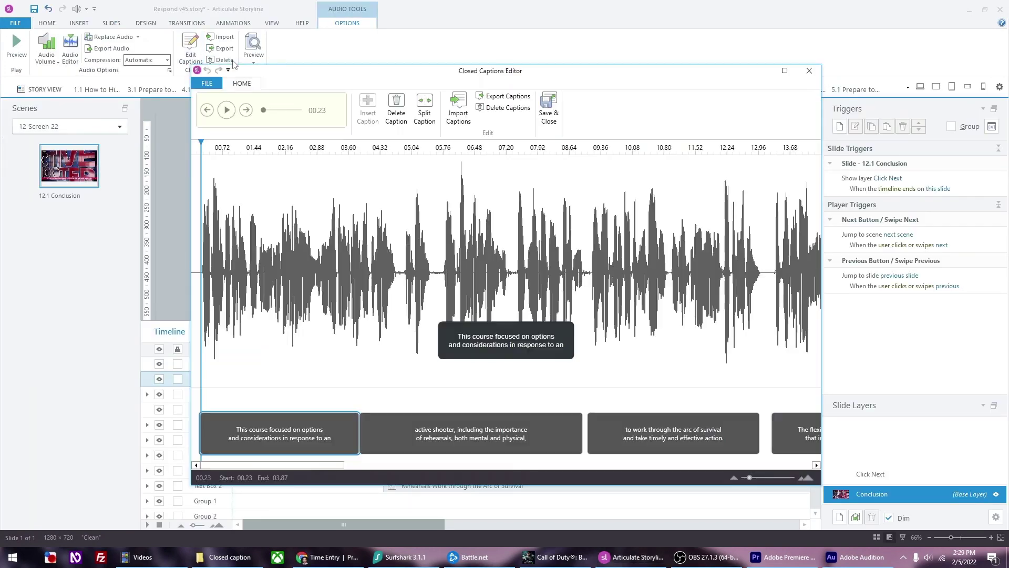
{"action": "left_click", "coordinate": [416, 435]}
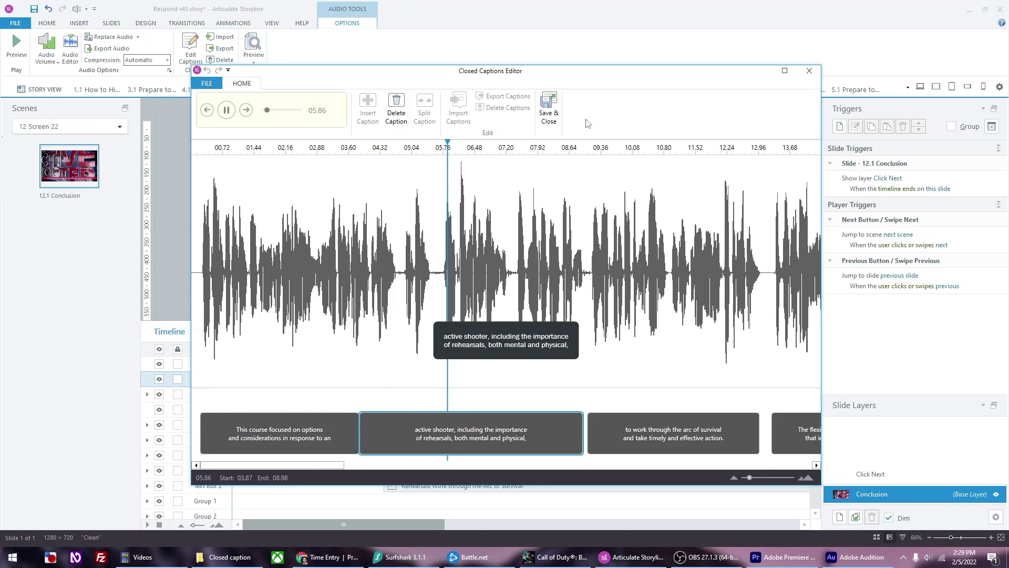
- Close the Closed Captions Editor and deselect the Audio 1 layer on the timeline
{"action": "left_click", "coordinate": [809, 70]}
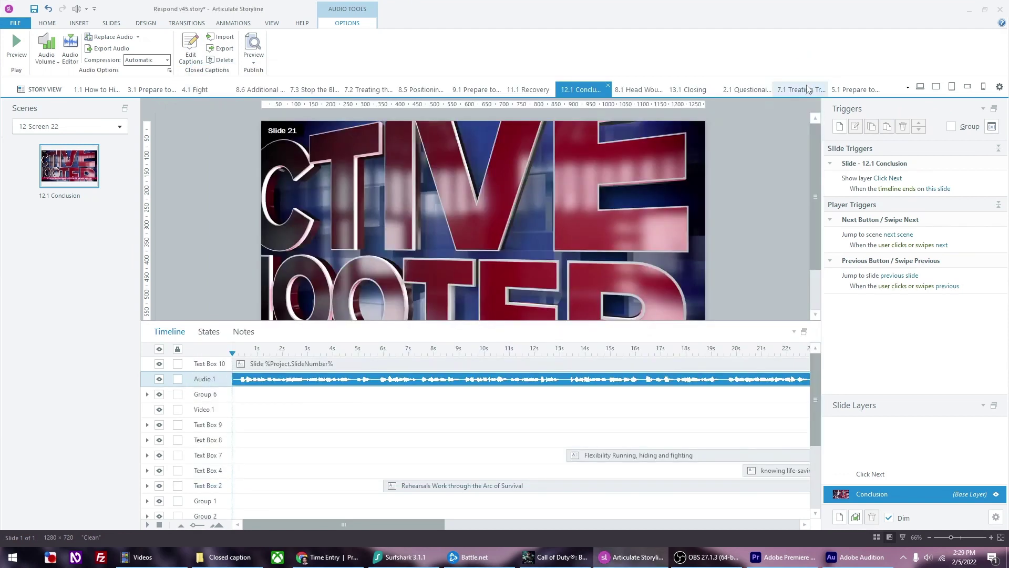
{"action": "left_click", "coordinate": [354, 397]}
{"action": "left_click_drag", "start_coordinate": [816, 370], "coordinate": [845, 351]}
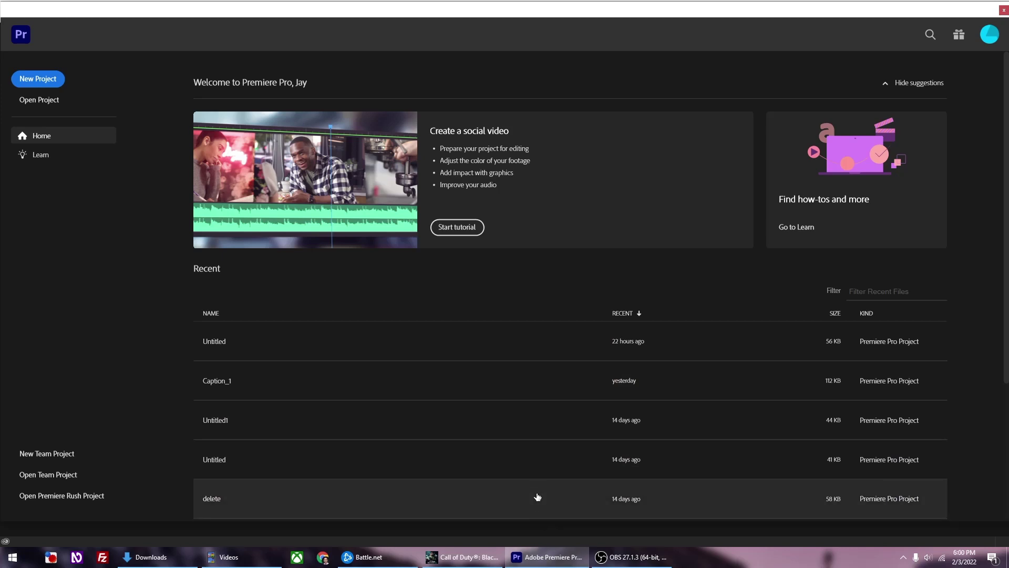
- Create a new Untitled project in the Closed caption folder, replacing the existing one
{"action": "left_click", "coordinate": [32, 78]}
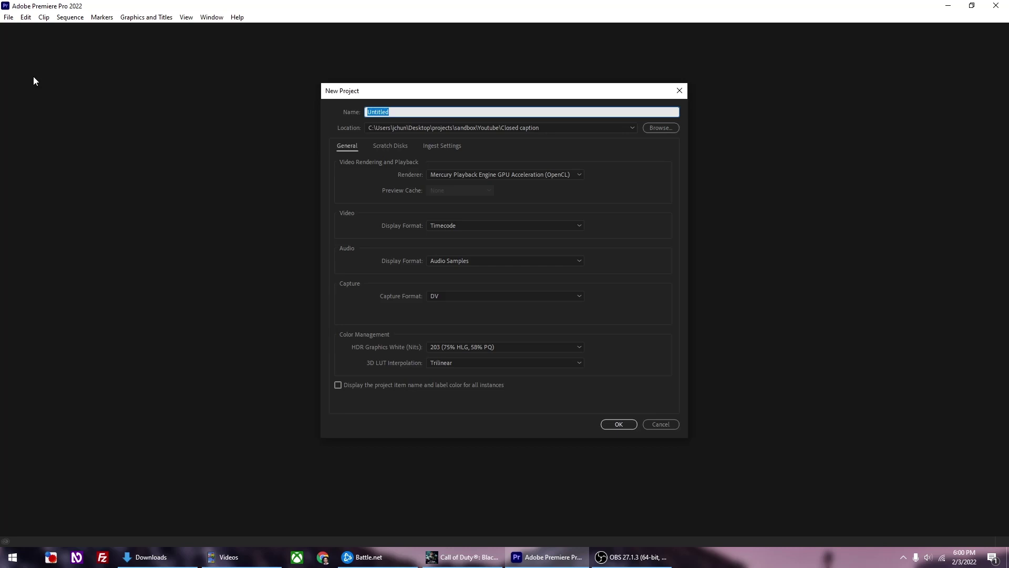
{"action": "left_click", "coordinate": [427, 128]}
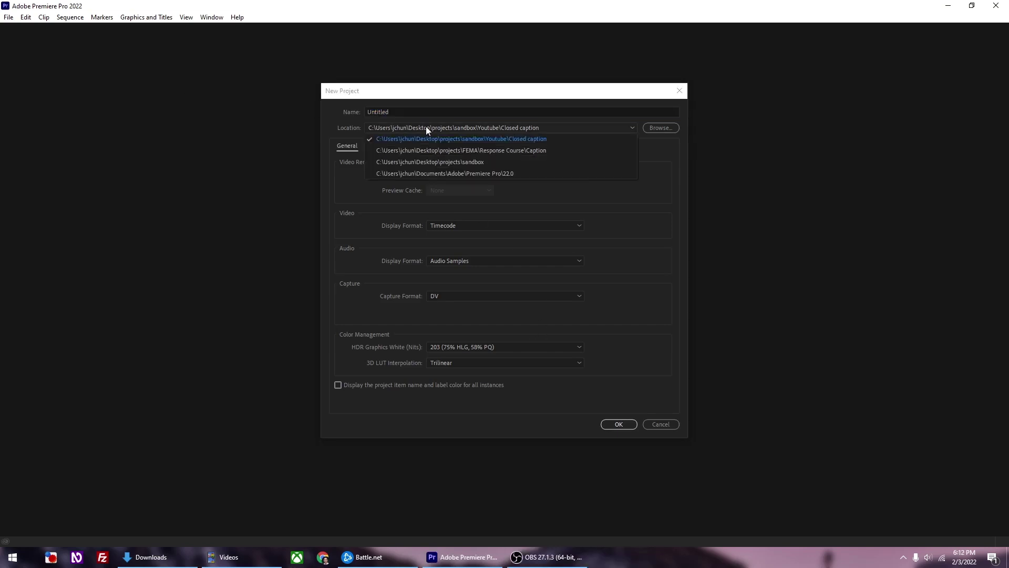
{"action": "left_click", "coordinate": [619, 423]}
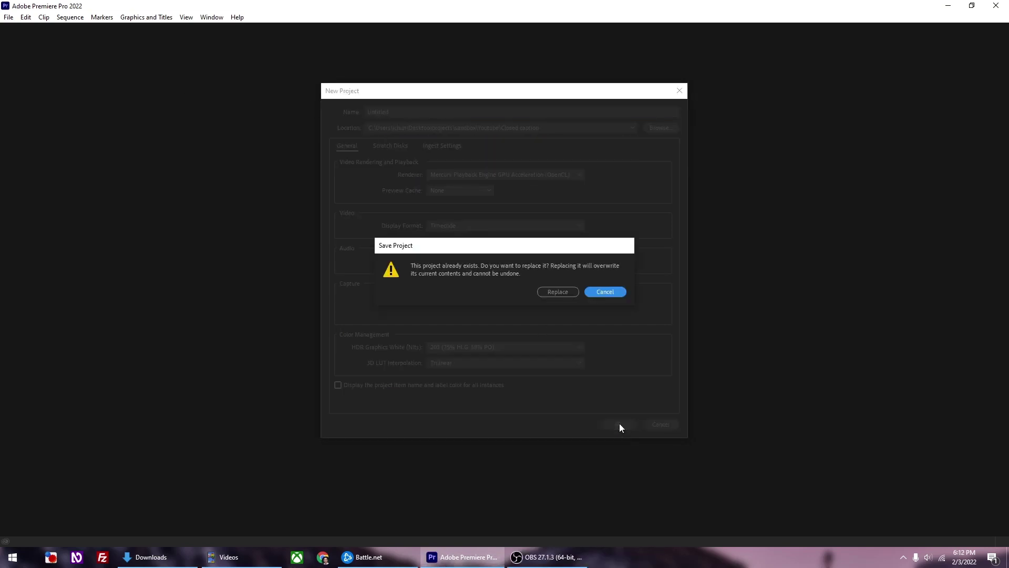
{"action": "left_click", "coordinate": [561, 292]}
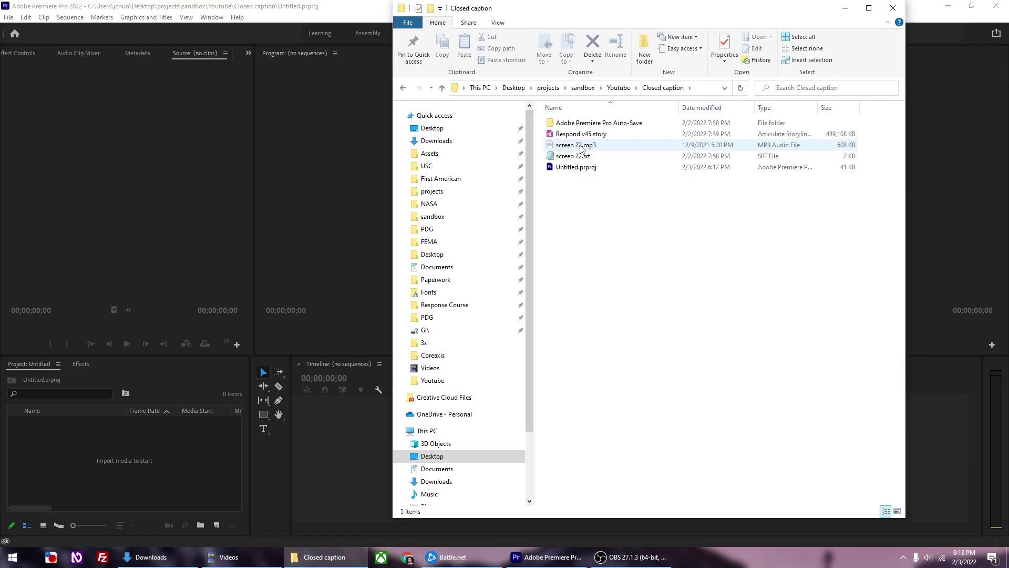
- Drag screen 22.mp3 from File Explorer into Premiere's Project panel
{"action": "left_click_drag", "start_coordinate": [581, 149], "coordinate": [109, 481]}
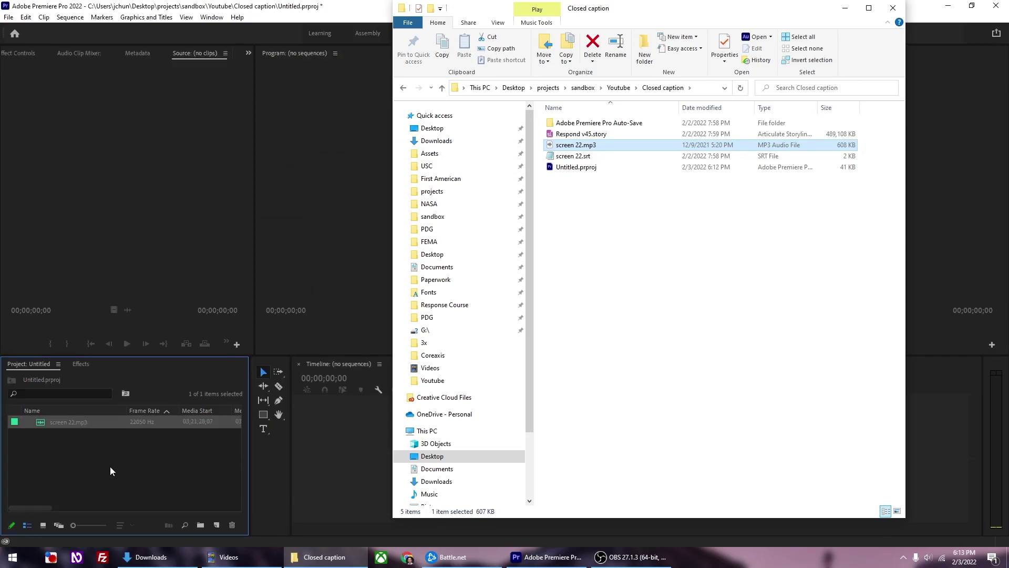
{"action": "left_click", "coordinate": [168, 468]}
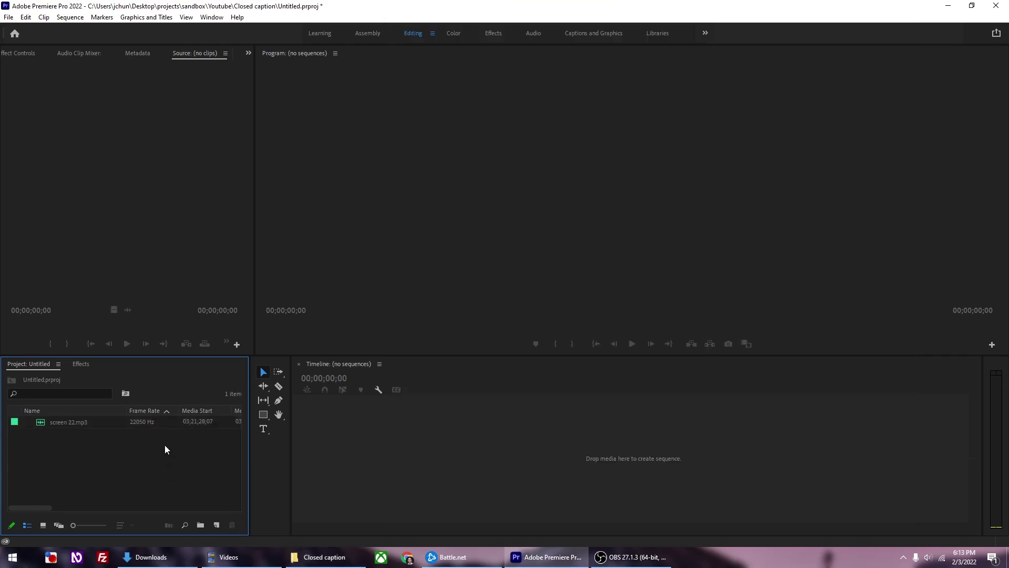
- Open the Text panel's Captions view and create a screen 22 sequence from screen 22.mp3
{"action": "left_click", "coordinate": [212, 17]}
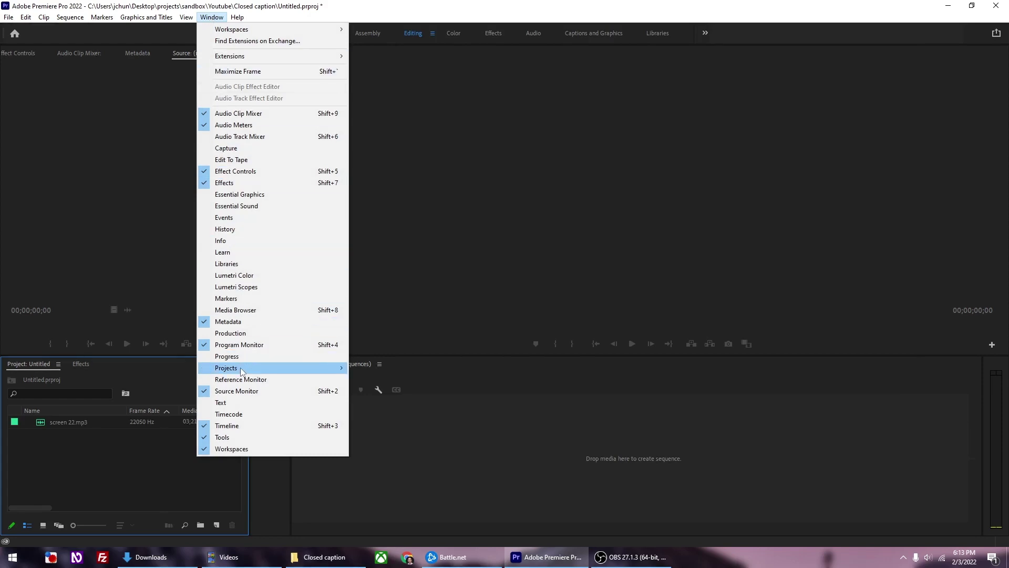
{"action": "left_click", "coordinate": [236, 403]}
{"action": "left_click", "coordinate": [68, 51]}
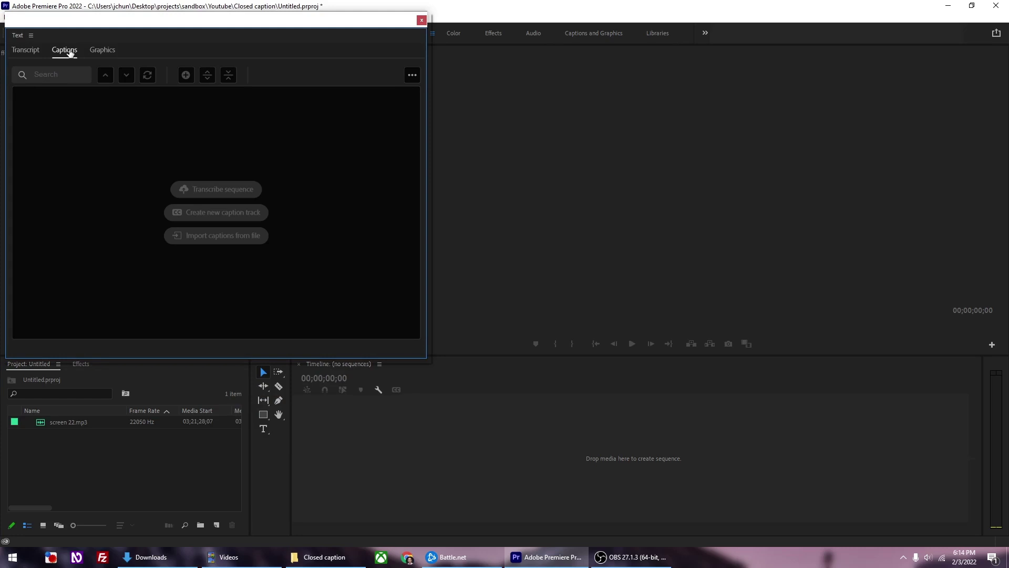
{"action": "left_click_drag", "start_coordinate": [55, 423], "coordinate": [369, 432]}
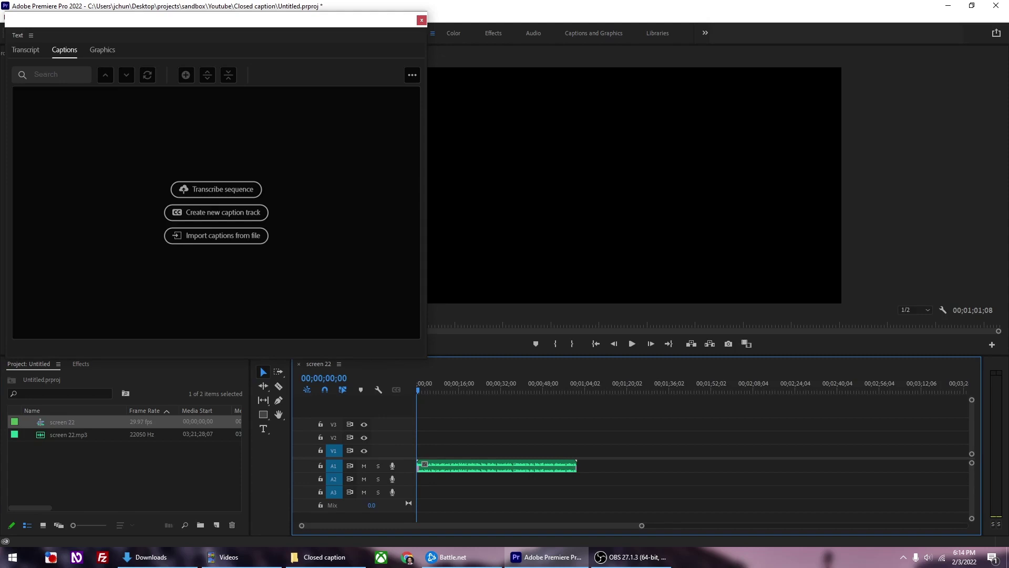
- Transcribe the screen 22 sequence and create subtitle captions from the transcript
{"action": "left_click", "coordinate": [251, 184]}
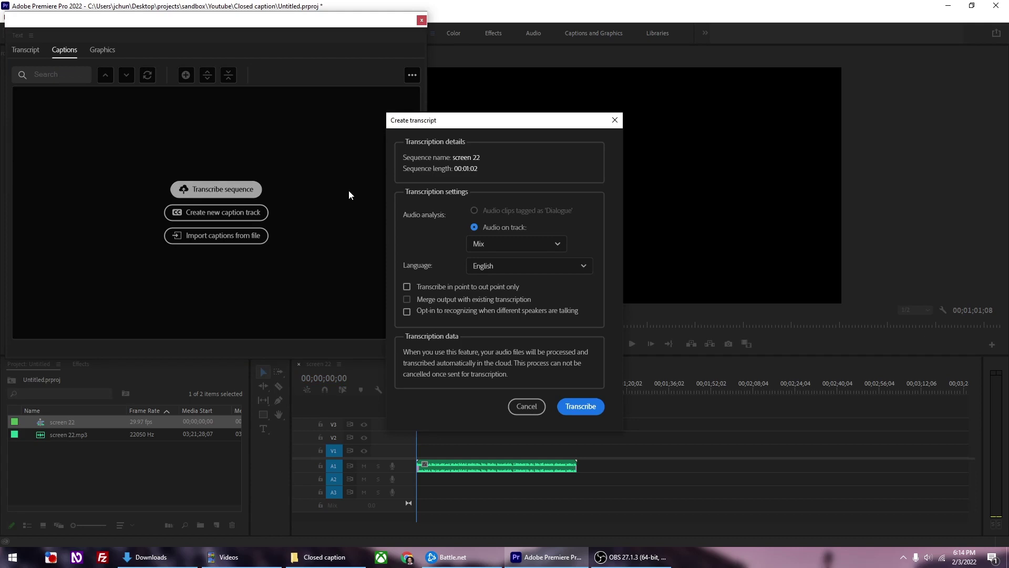
{"action": "left_click", "coordinate": [580, 406]}
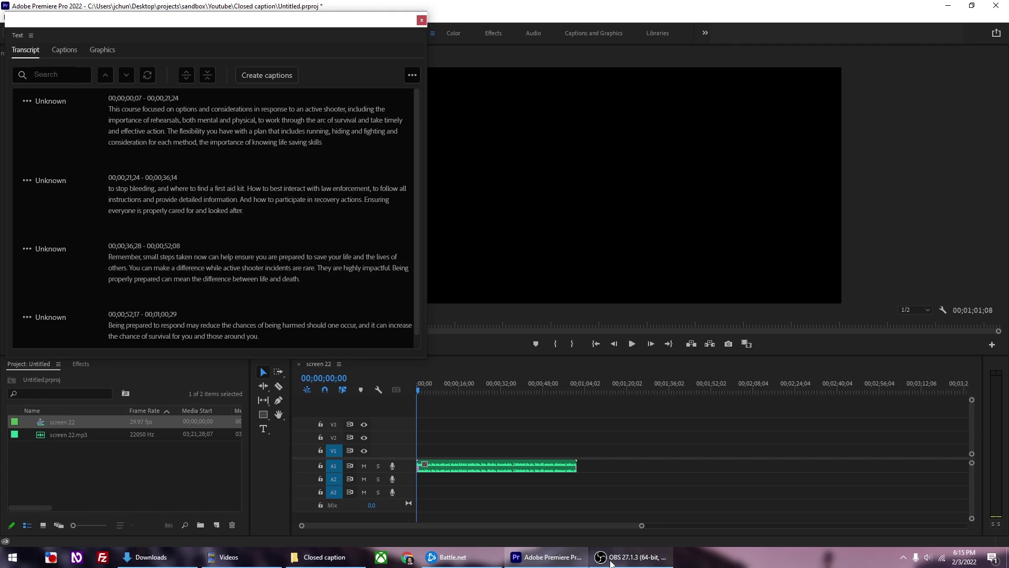
{"action": "left_click", "coordinate": [273, 77]}
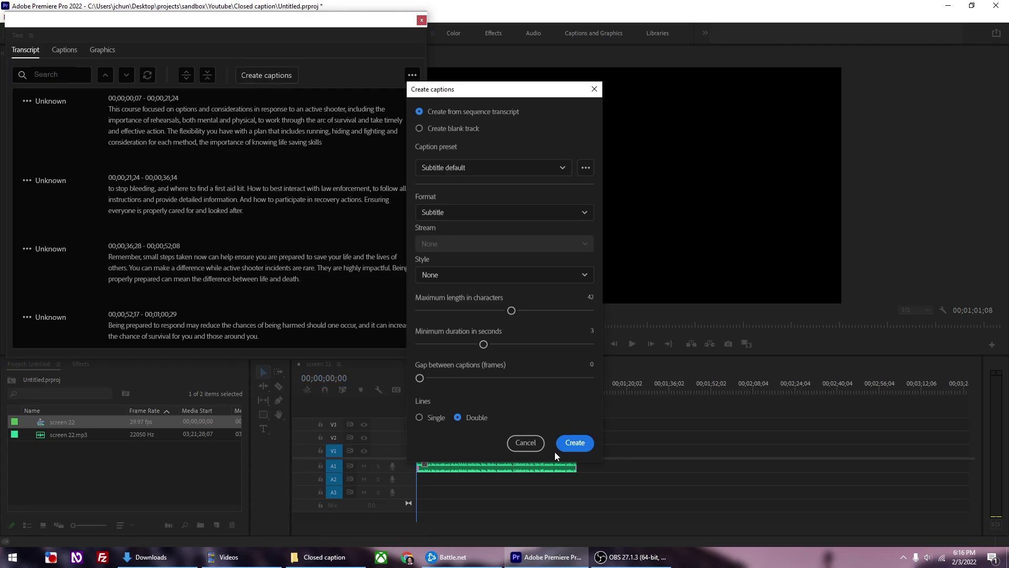
{"action": "left_click", "coordinate": [578, 446]}
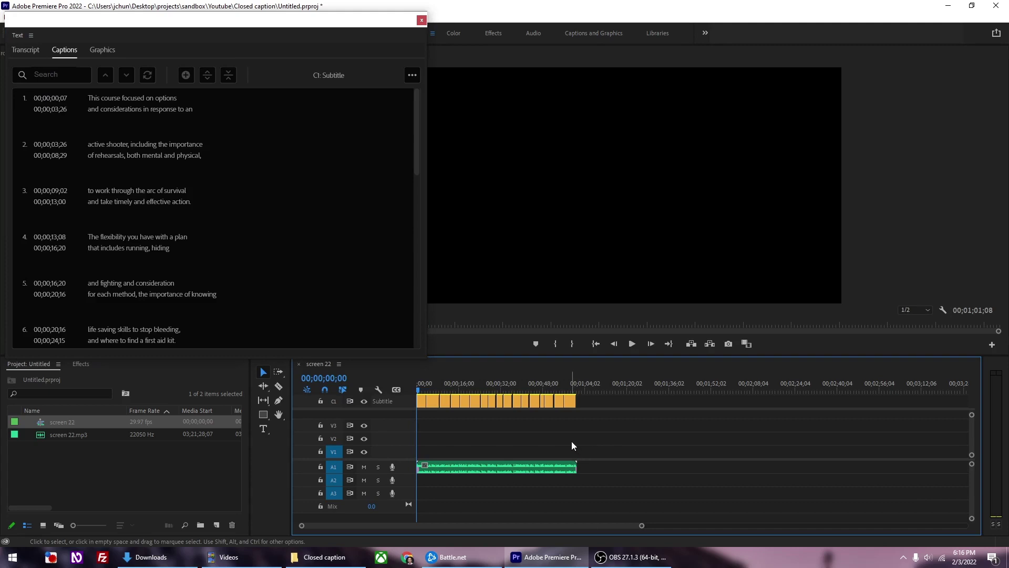
- Check captions 1, 2 and the one near 13 seconds in the program monitor
{"action": "left_click", "coordinate": [126, 102]}
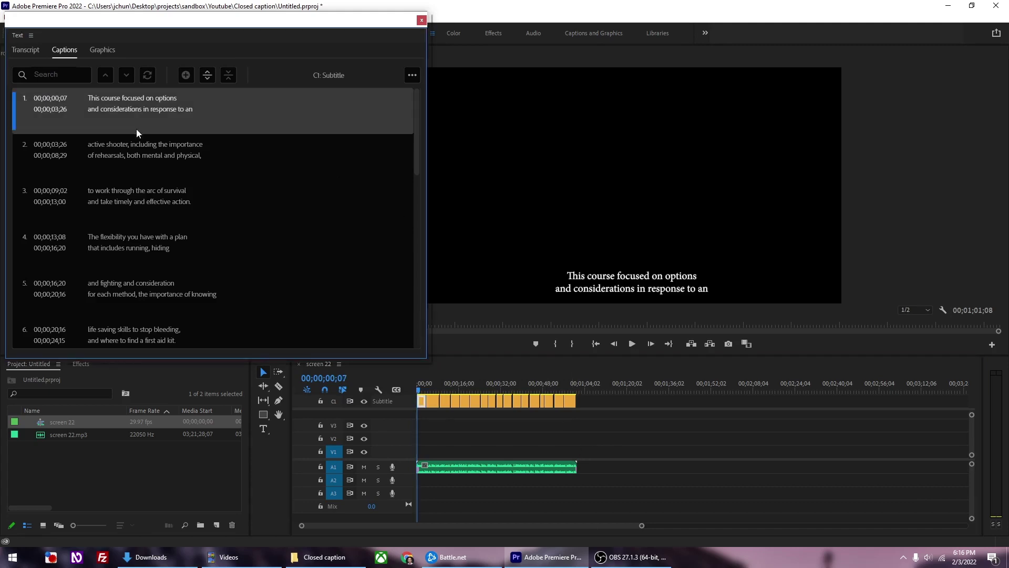
{"action": "left_click", "coordinate": [128, 154]}
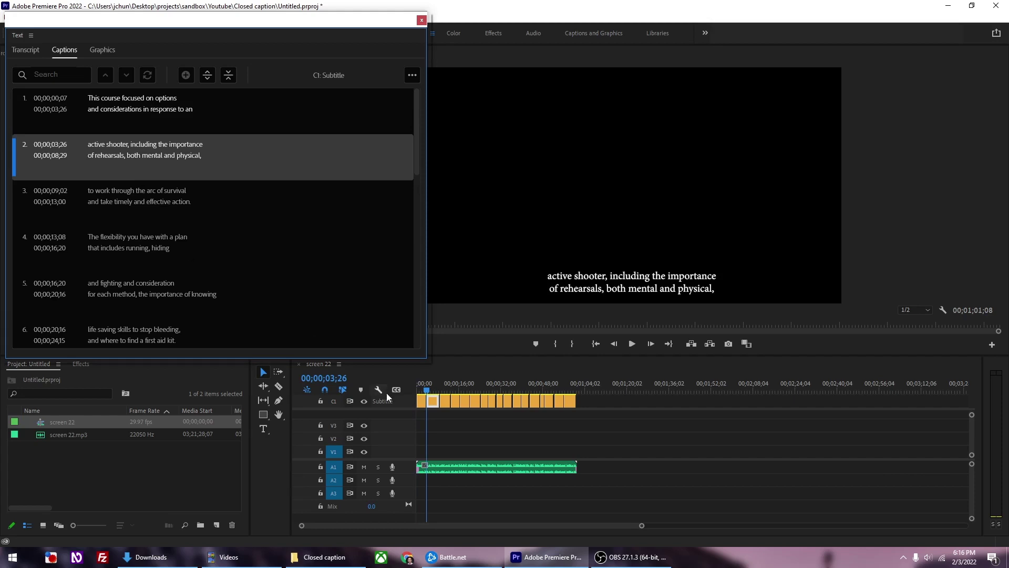
{"action": "left_click", "coordinate": [454, 390]}
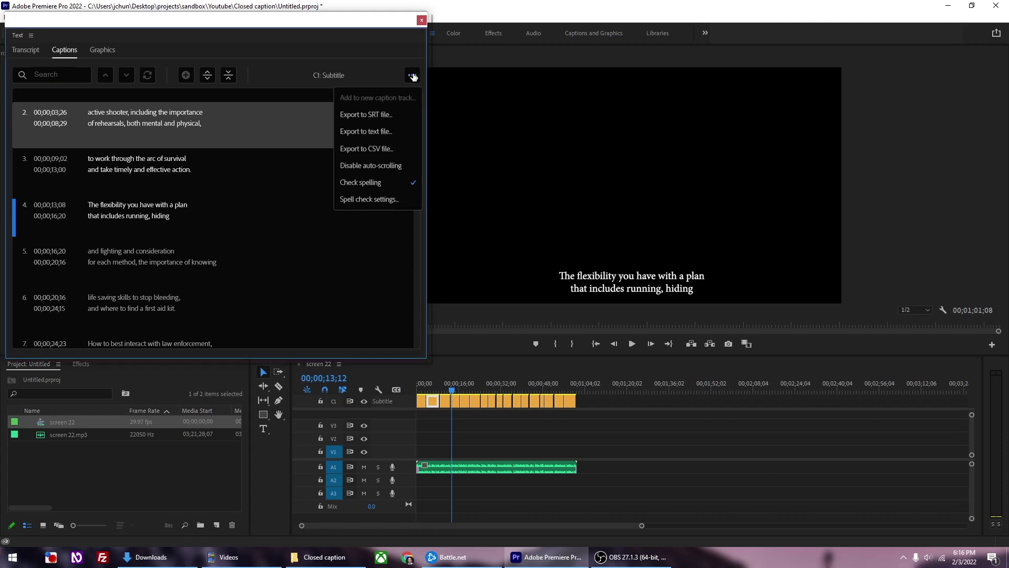
- Export the captions as screen 22.srt in the Closed caption folder
{"action": "left_click", "coordinate": [413, 75]}
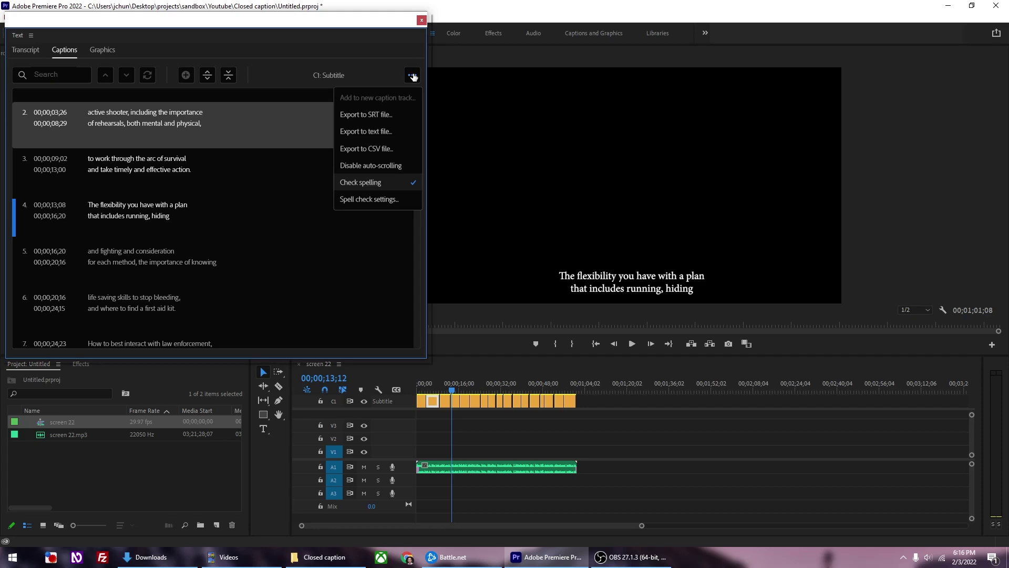
{"action": "left_click", "coordinate": [367, 116]}
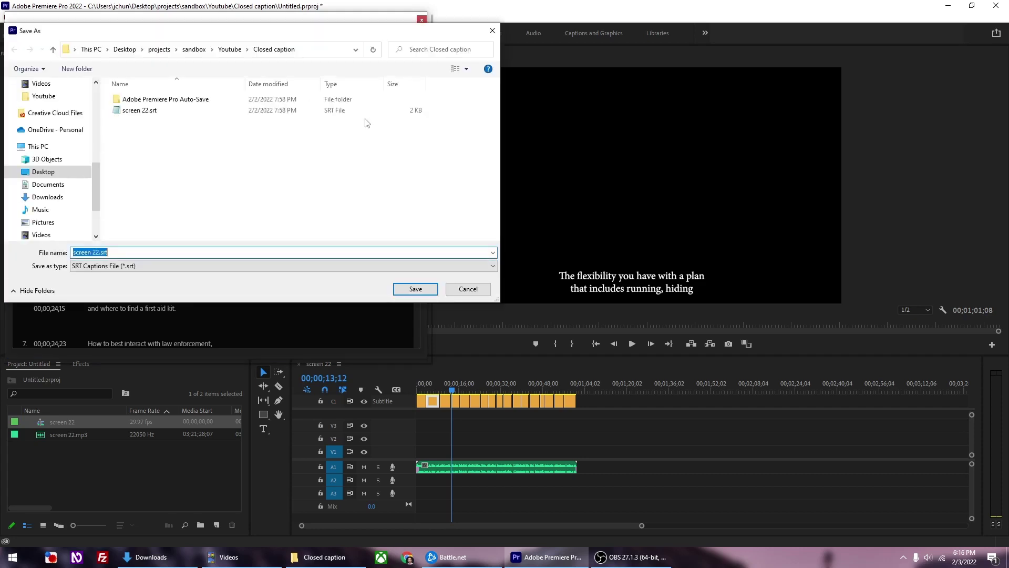
{"action": "left_click", "coordinate": [405, 289]}
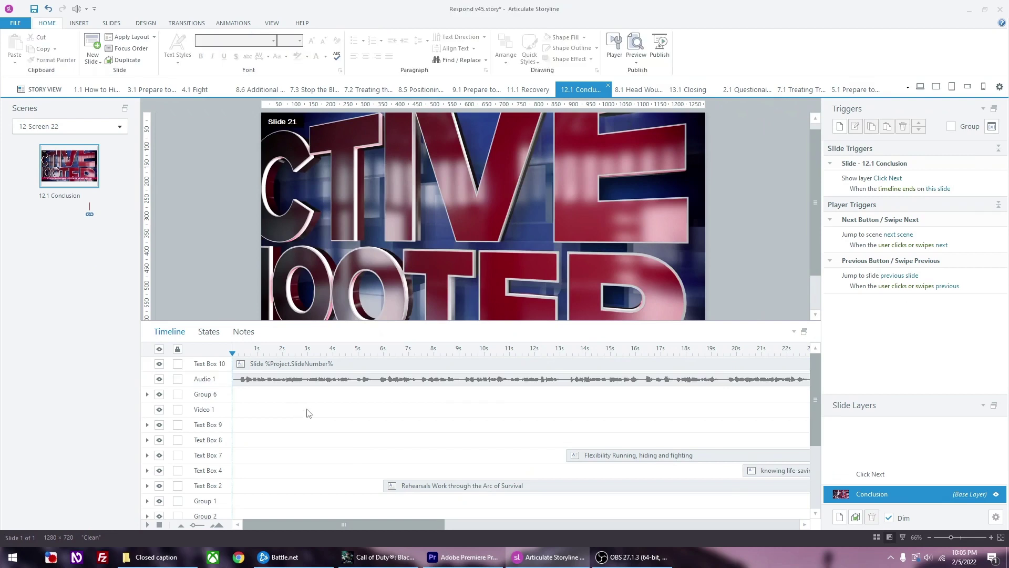
- Import screen 22v2.srt as captions for the Audio 1 clip and open them for editing
{"action": "left_click", "coordinate": [292, 381]}
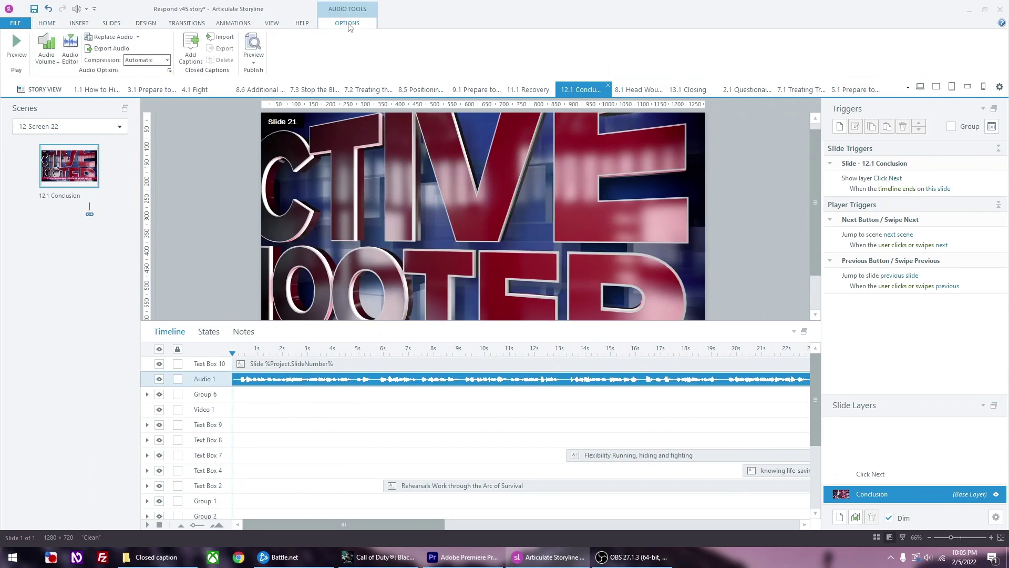
{"action": "left_click", "coordinate": [224, 38]}
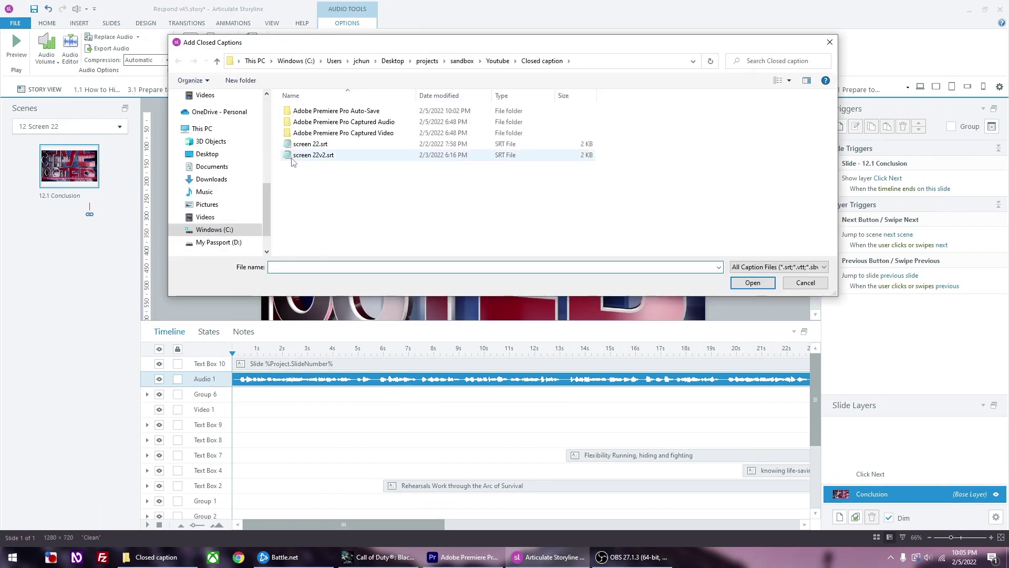
{"action": "left_click", "coordinate": [313, 155]}
{"action": "left_click", "coordinate": [757, 285]}
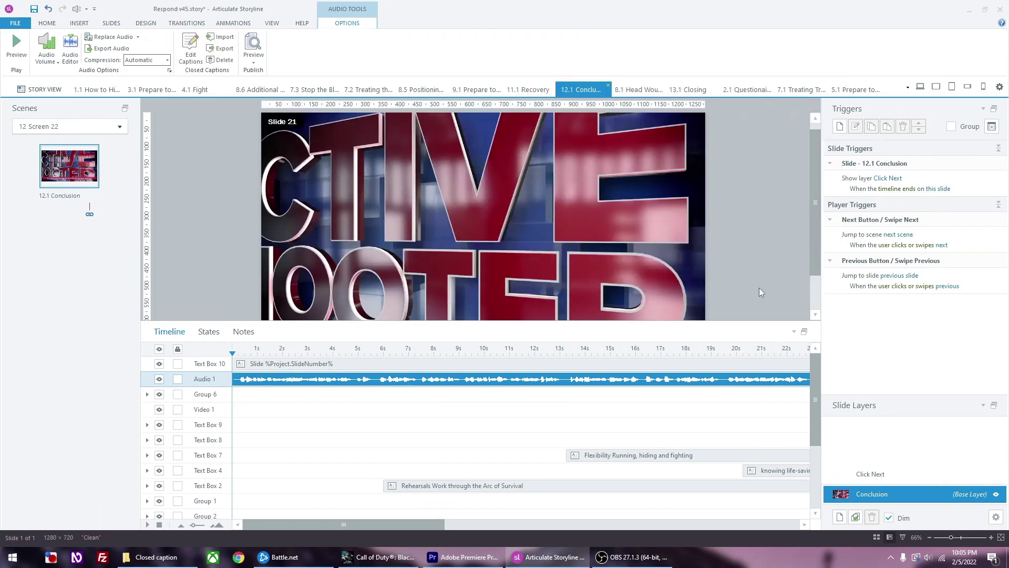
{"action": "left_click", "coordinate": [193, 47]}
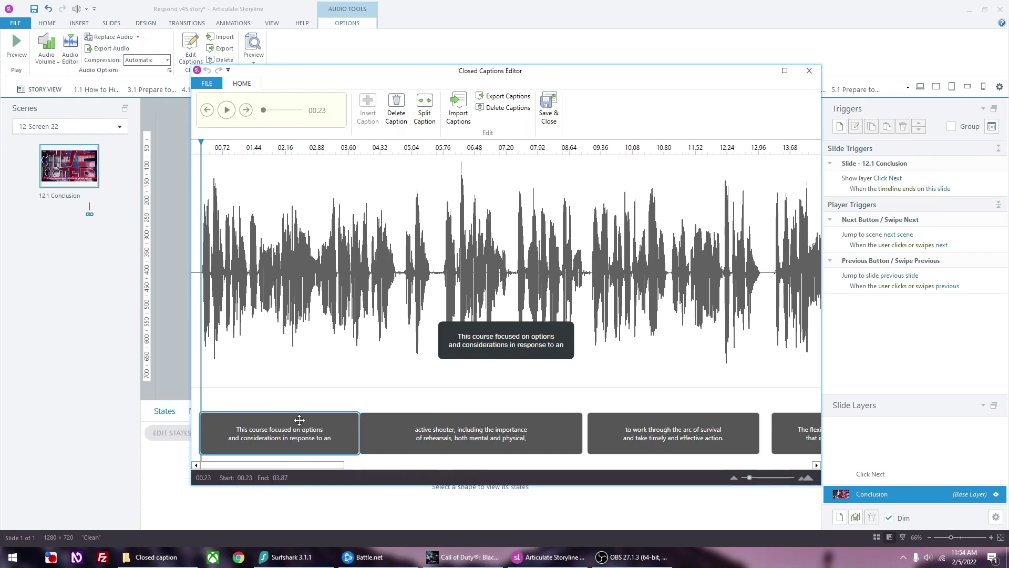
- Play the captions and add a comma after 'hiding' in the flexible plan caption
{"action": "key", "text": "space"}
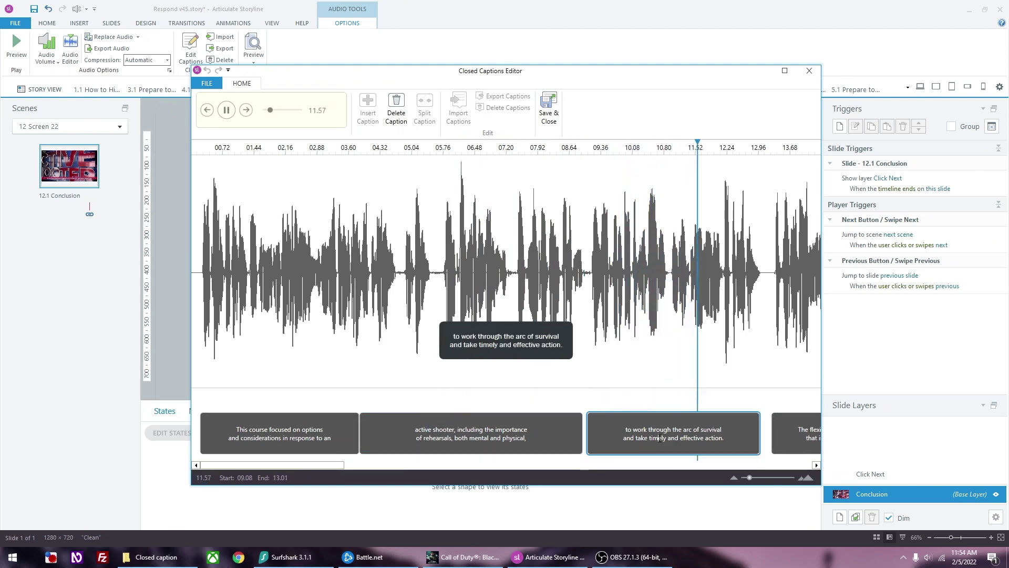
{"action": "left_click_drag", "start_coordinate": [327, 466], "coordinate": [418, 466]}
{"action": "left_click", "coordinate": [423, 432]}
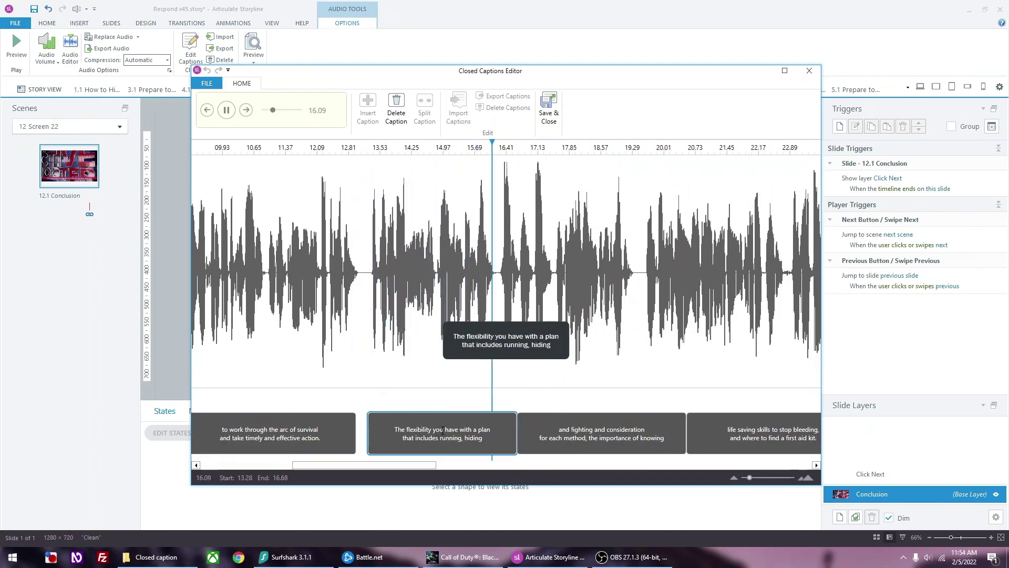
{"action": "left_click", "coordinate": [483, 438]}
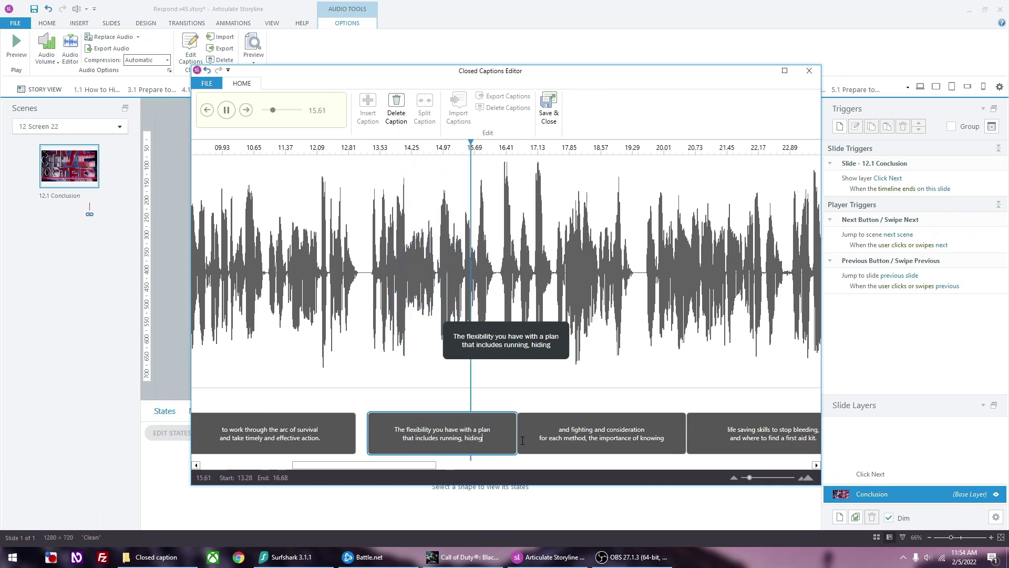
{"action": "type", "text": ","}
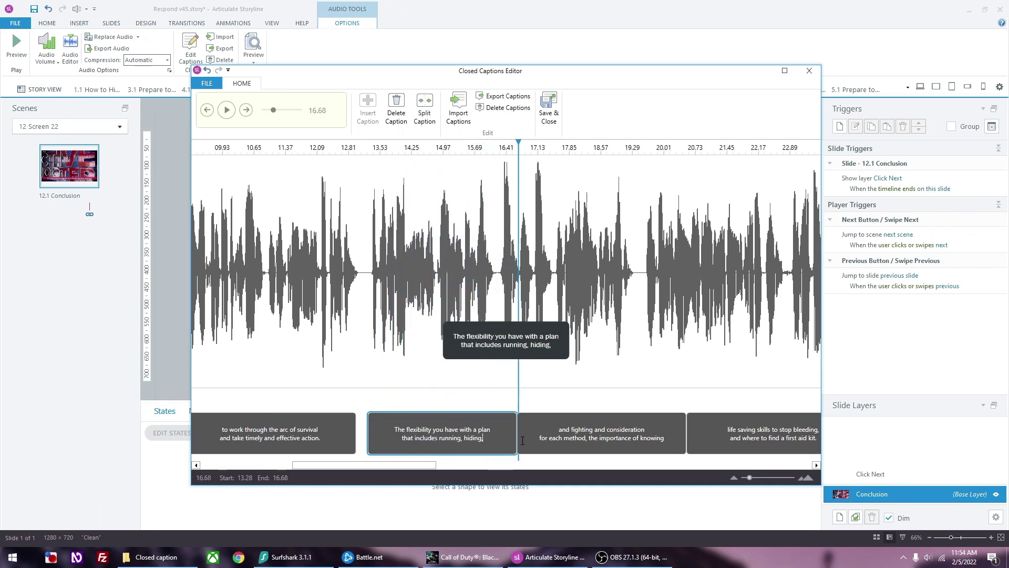
- Change ', the' after 'method' to '. The' in the following caption
{"action": "left_click", "coordinate": [652, 428]}
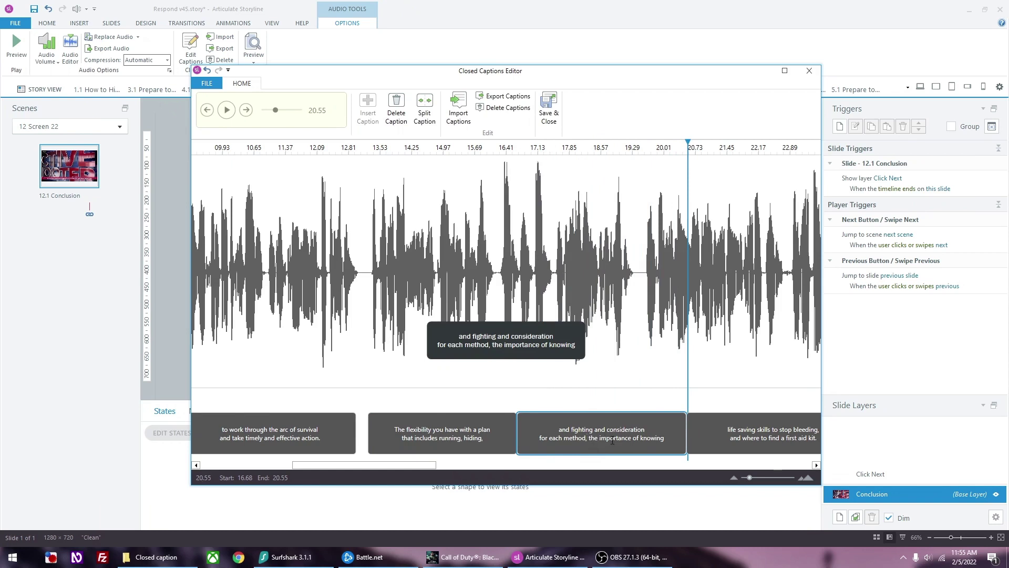
{"action": "key", "text": "BackSpace"}
{"action": "type", "text": "."}
{"action": "key", "text": "Delete"}
{"action": "type", "text": "T"}
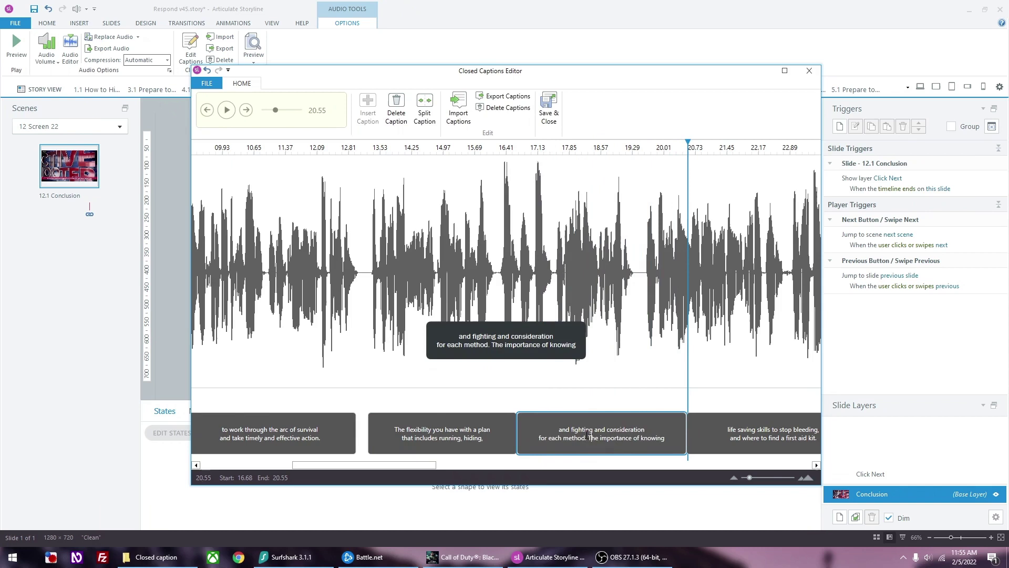
- Move 'The importance of knowing' to the start of the life saving skills caption
{"action": "left_click_drag", "start_coordinate": [588, 439], "coordinate": [643, 444]}
{"action": "key", "text": "ctrl+x"}
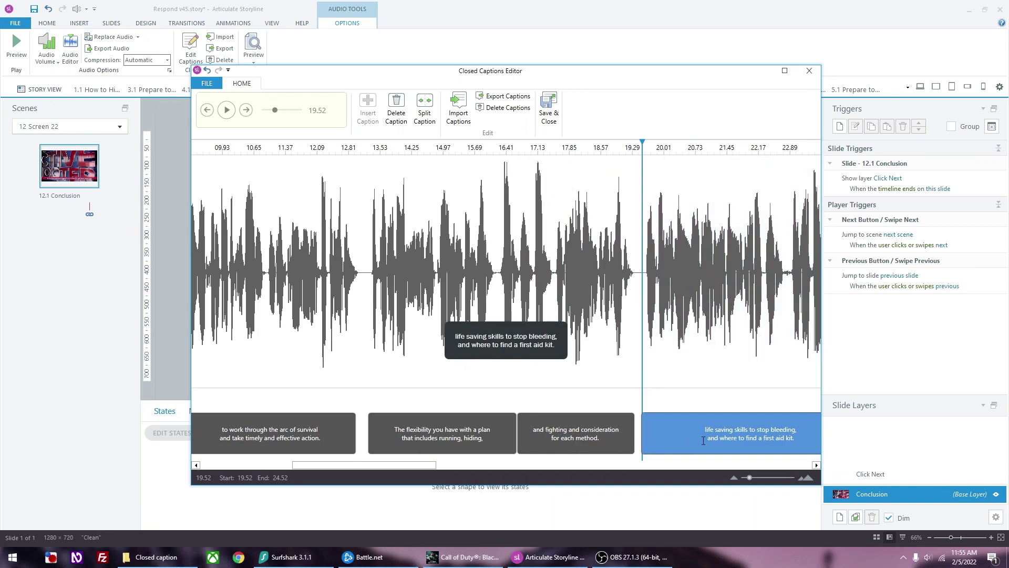
{"action": "left_click", "coordinate": [665, 429]}
{"action": "key", "text": "ctrl+v"}
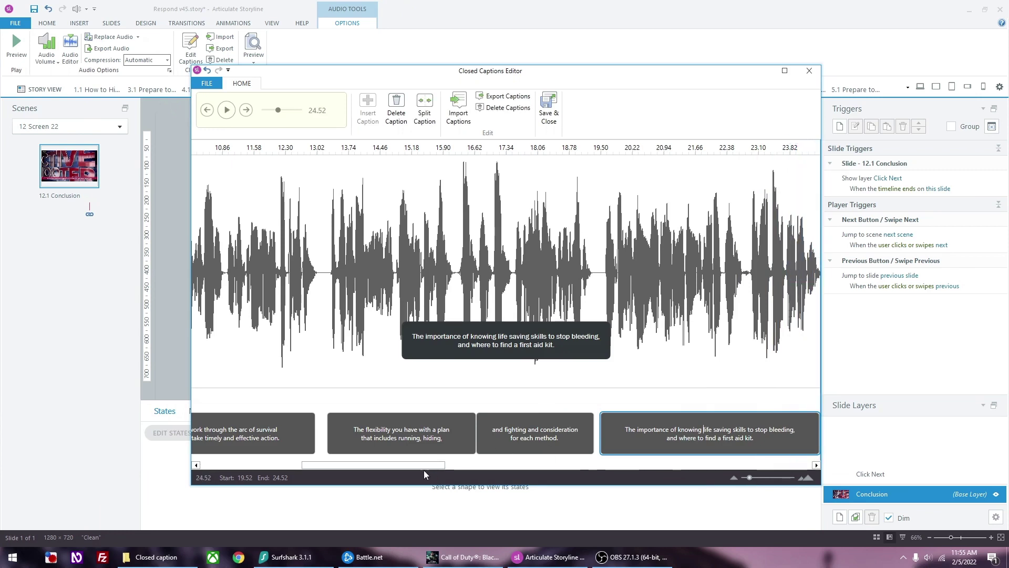
- Review the later captions, then save and close the Closed Captions Editor
{"action": "left_click_drag", "start_coordinate": [423, 466], "coordinate": [549, 466]}
{"action": "left_click", "coordinate": [602, 435]}
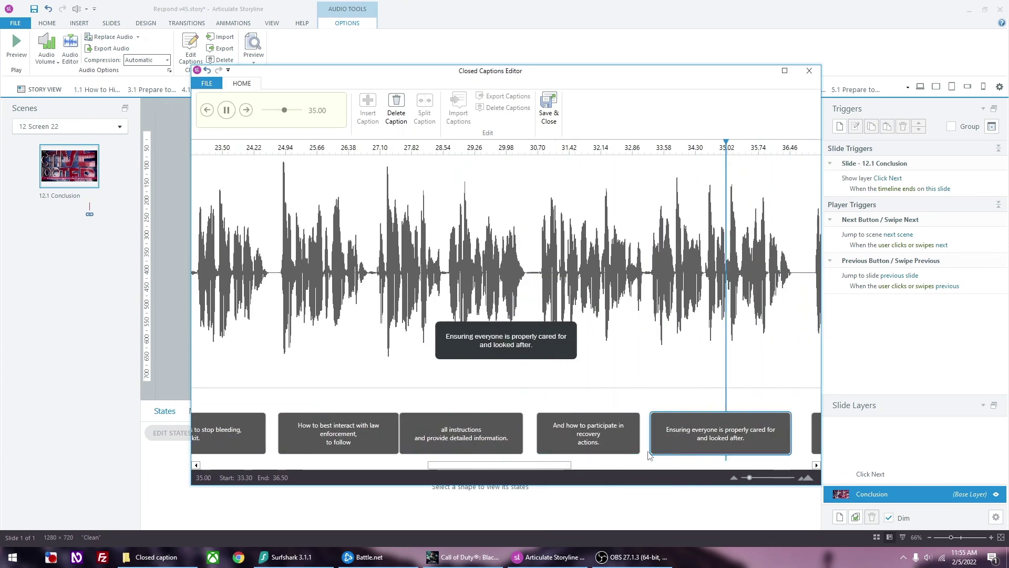
{"action": "left_click_drag", "start_coordinate": [709, 430], "coordinate": [763, 436]}
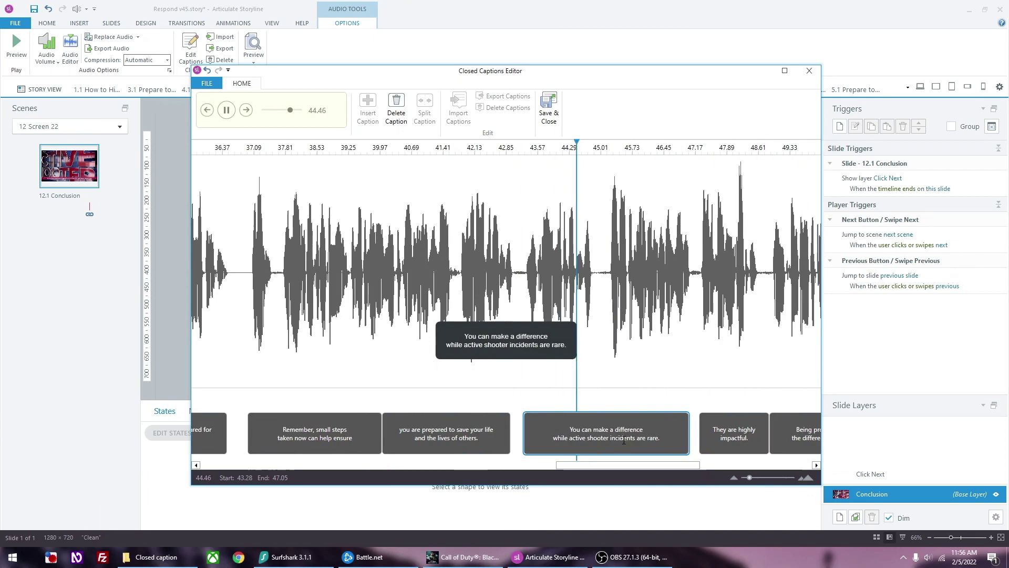
{"action": "left_click_drag", "start_coordinate": [697, 429], "coordinate": [792, 429]}
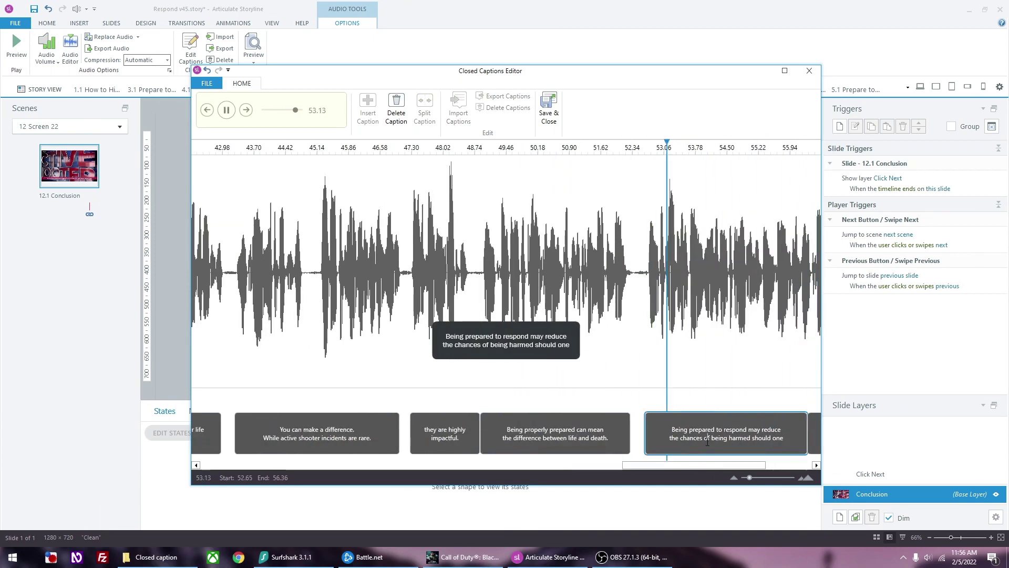
{"action": "left_click", "coordinate": [548, 109]}
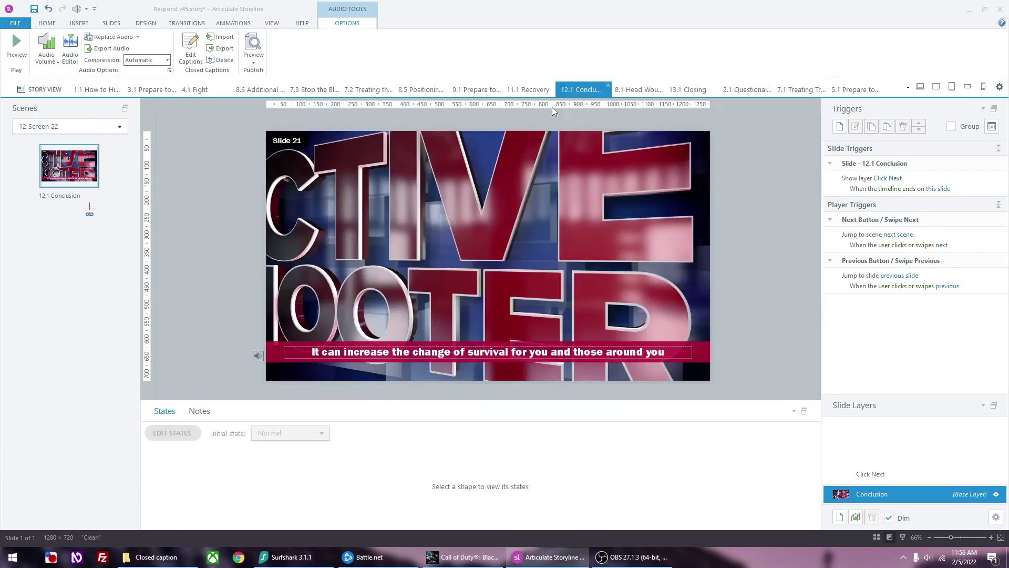
- Preview this slide with closed captions on, pausing at the flexible plan caption
{"action": "left_click", "coordinate": [240, 221]}
{"action": "left_click", "coordinate": [637, 60]}
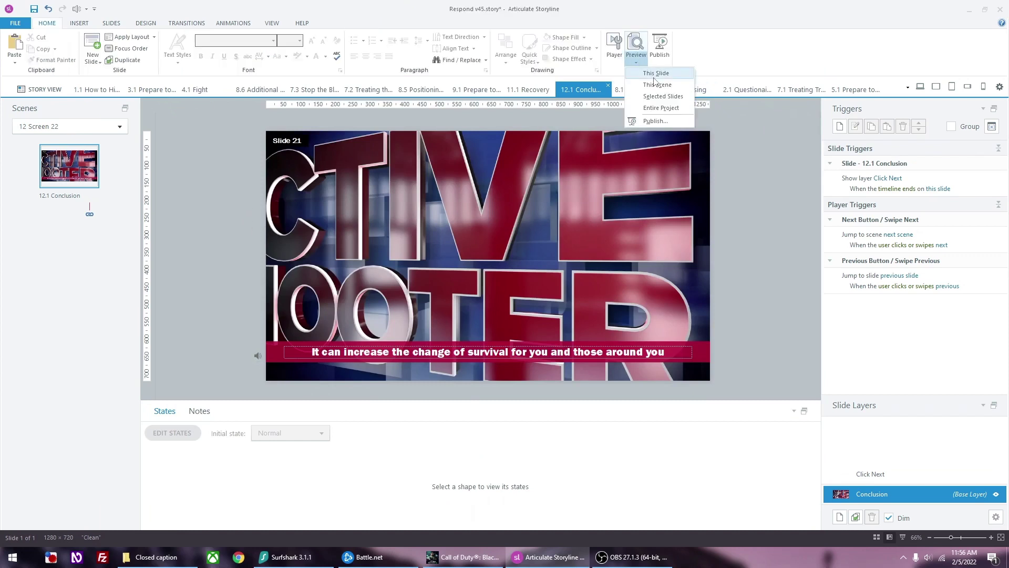
{"action": "left_click", "coordinate": [655, 74]}
{"action": "left_click", "coordinate": [912, 505]}
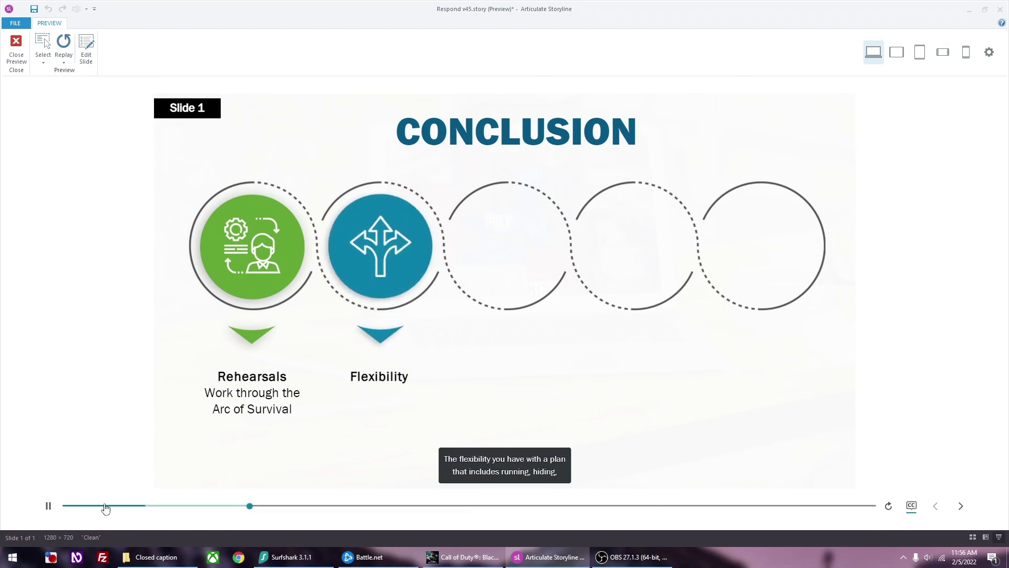
{"action": "left_click", "coordinate": [50, 506]}
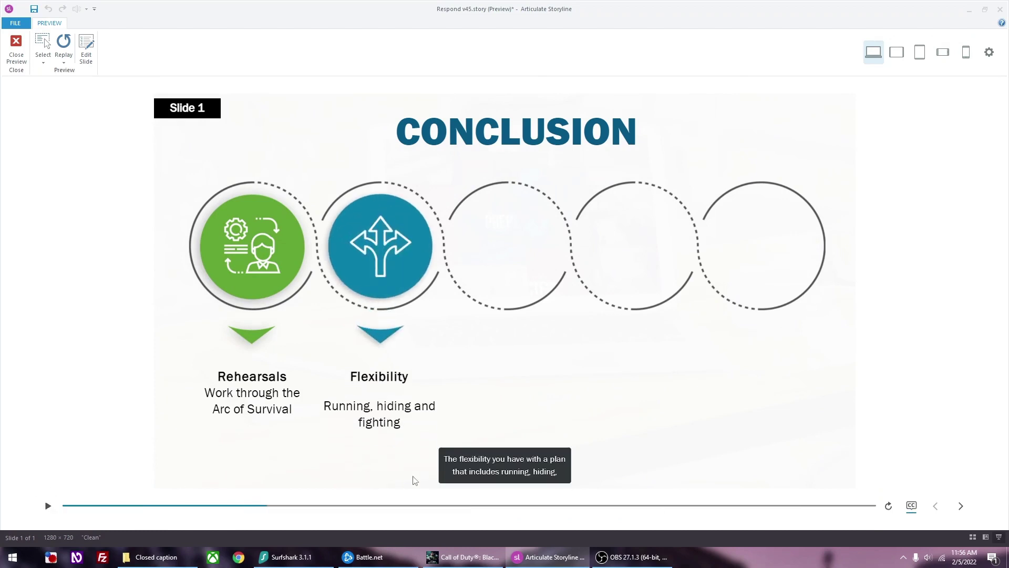